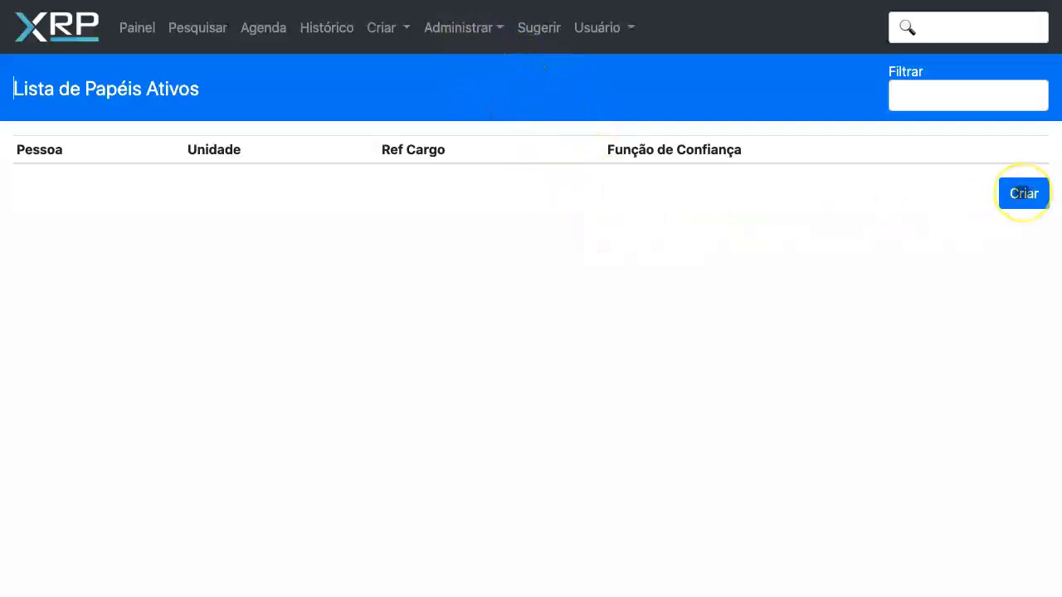
- Start creating a new papel and choose the matching employee's name in the Pessoa field
click(1022, 193)
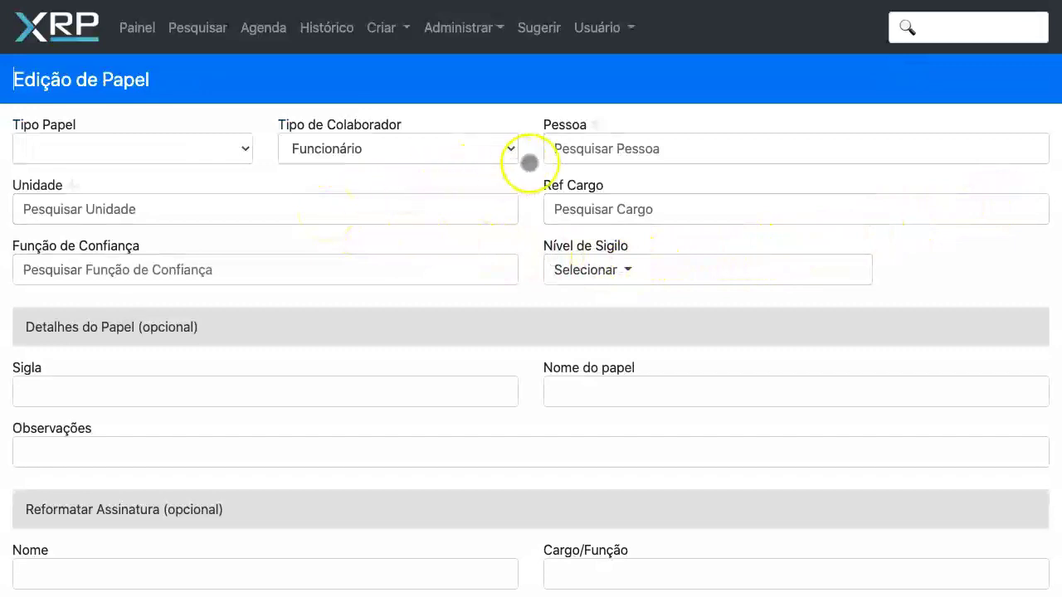
click(587, 148)
text(Fu)
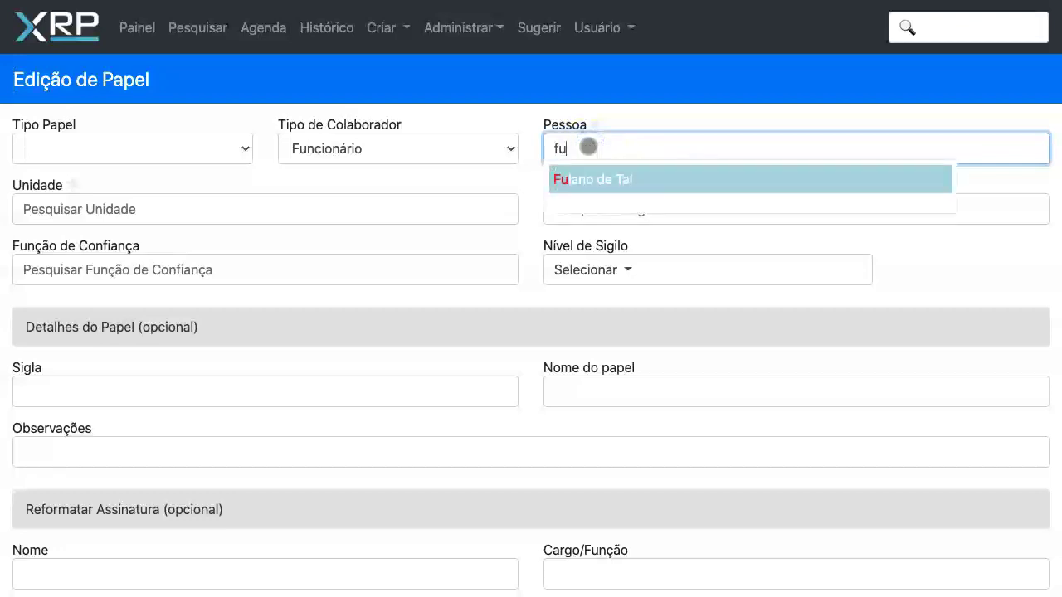
key(Return)
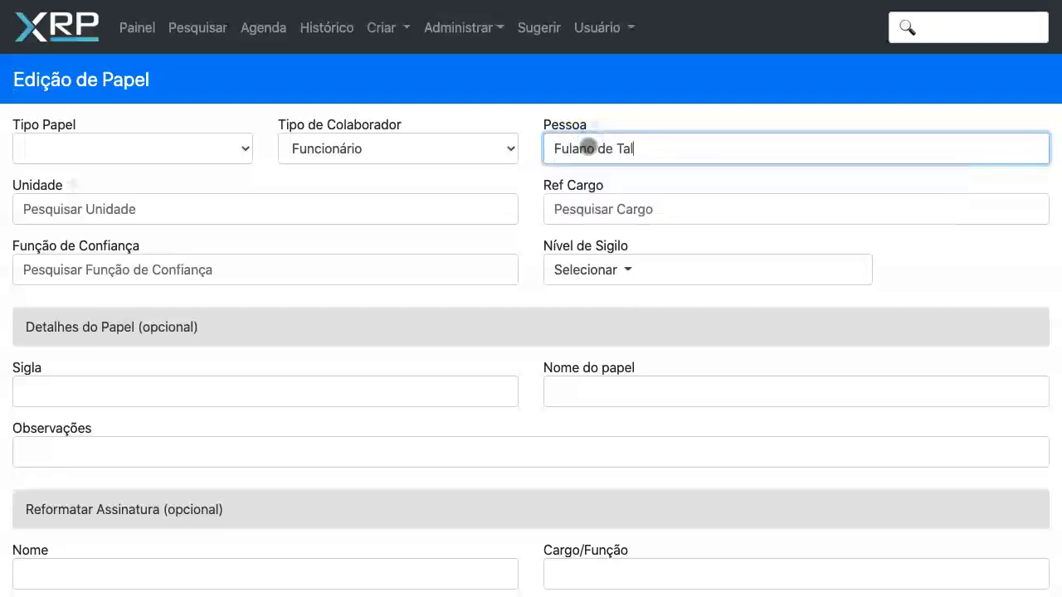
- Set the papel's Unidade to SGP Secretaria de Gestão de Pessoas
click(321, 211)
text(sg)
click(302, 244)
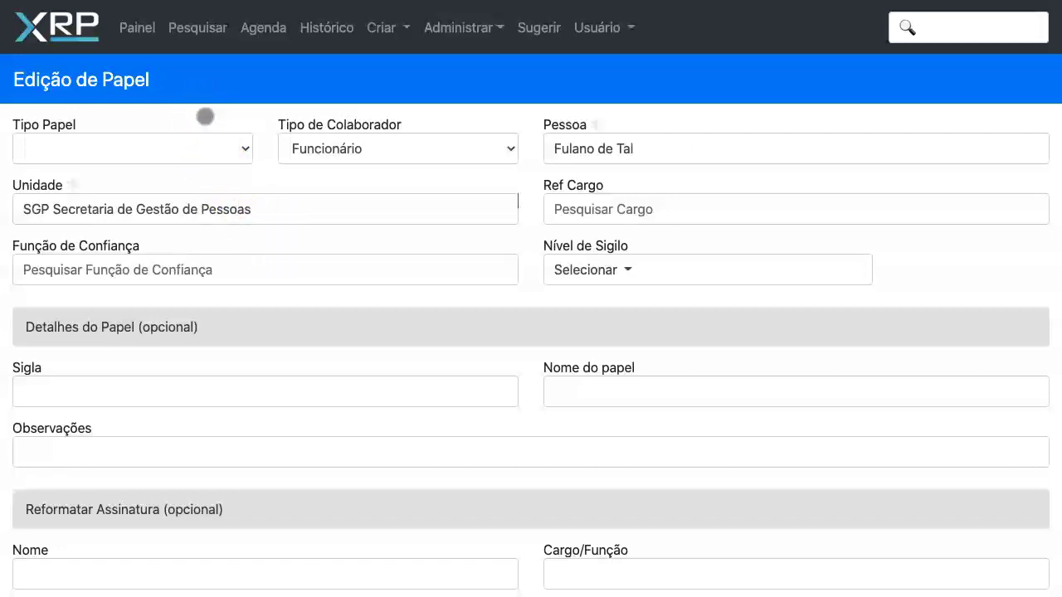
- Set Tipo Papel to Estrutural and check the options available for Tipo de Colaborador
click(200, 143)
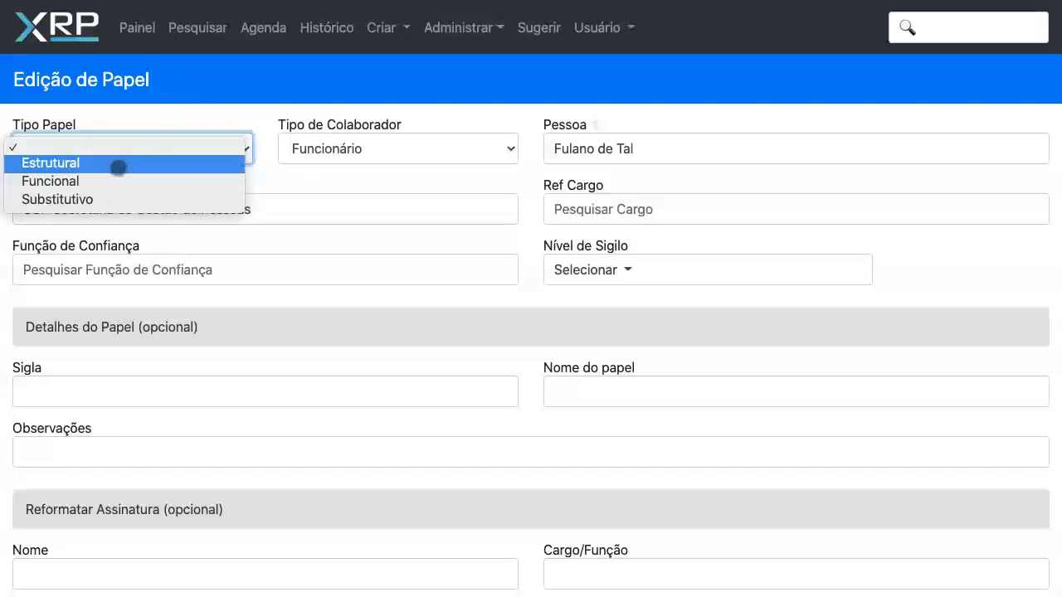
click(119, 176)
click(119, 162)
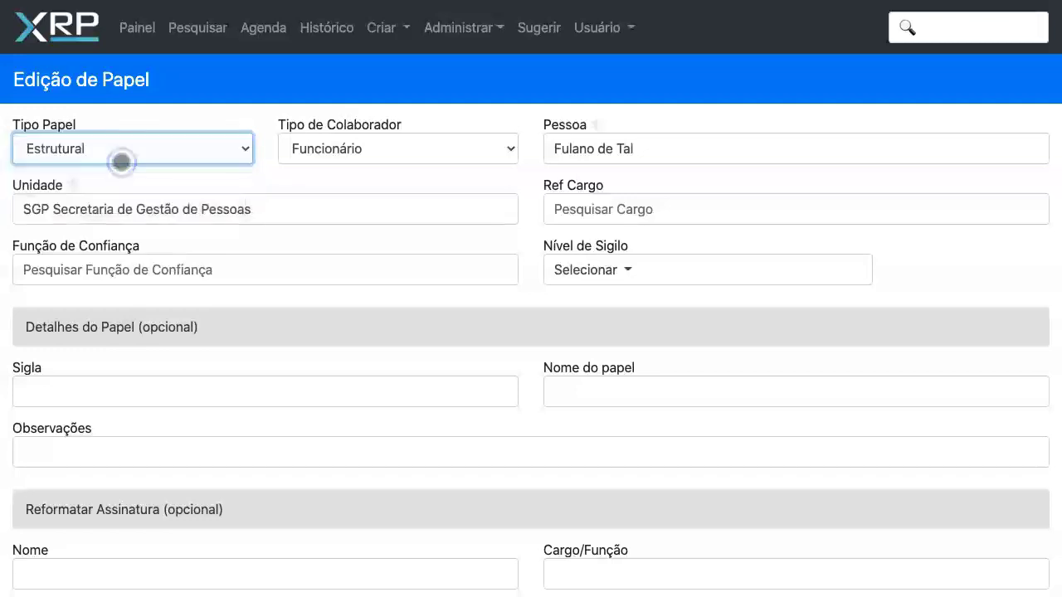
click(377, 151)
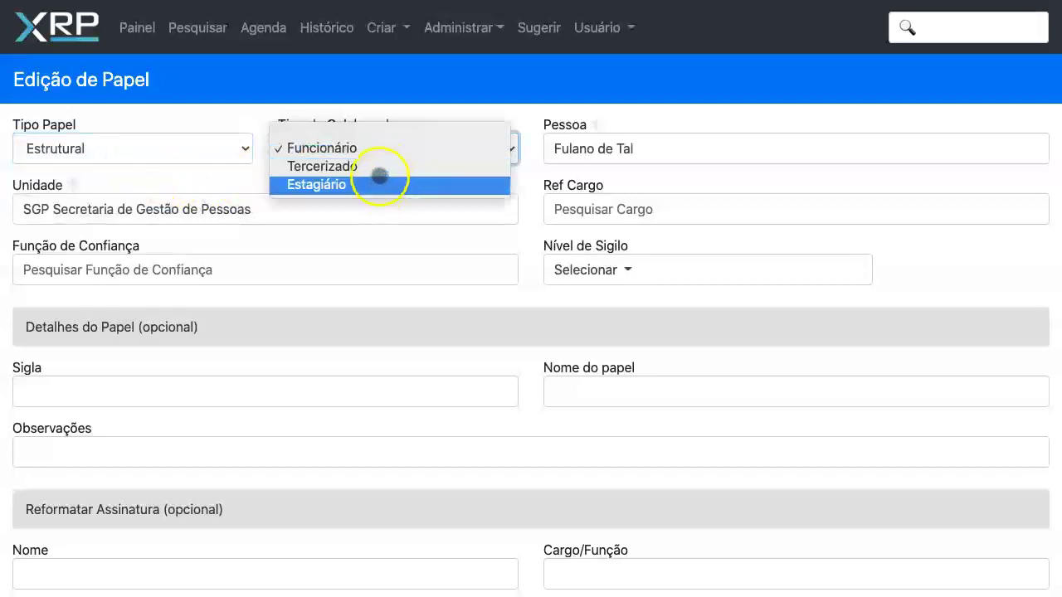
click(240, 184)
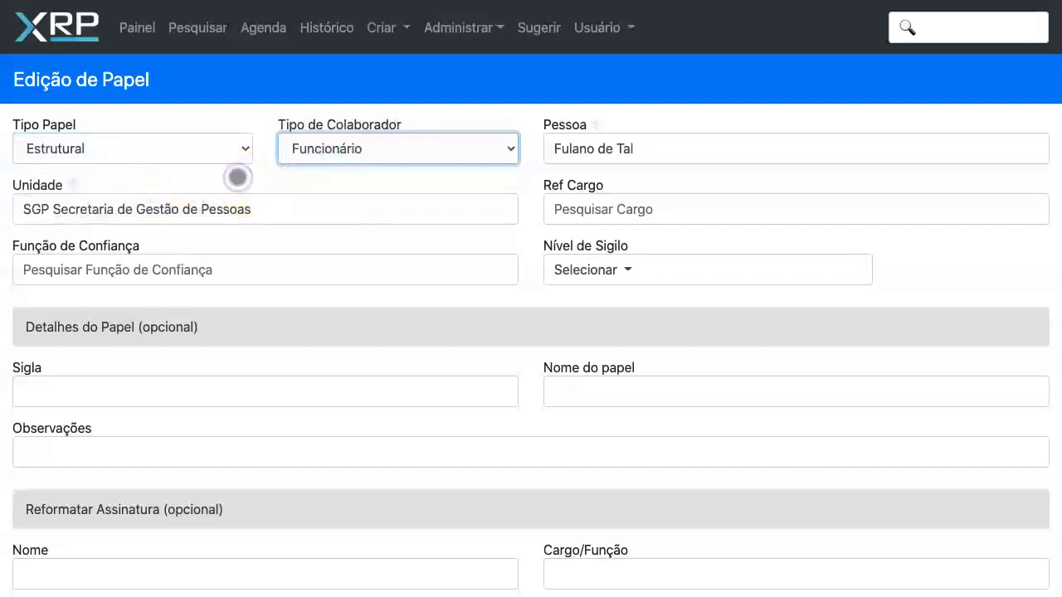
- Set Ref Cargo to AS Analista de Sistemas and Função de Confiança to DIR Diretor
click(572, 214)
text(as)
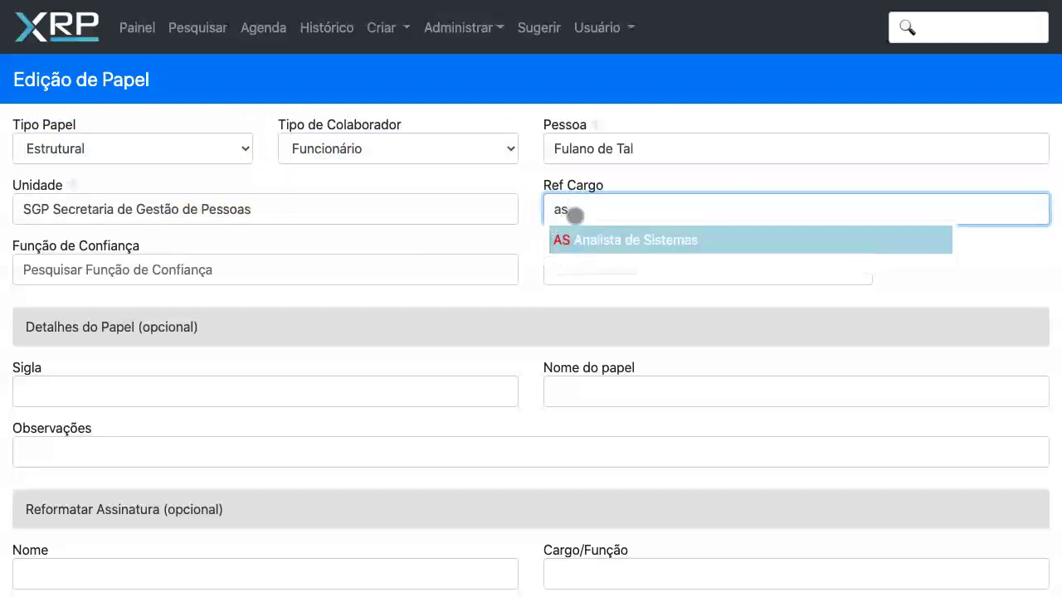
click(640, 241)
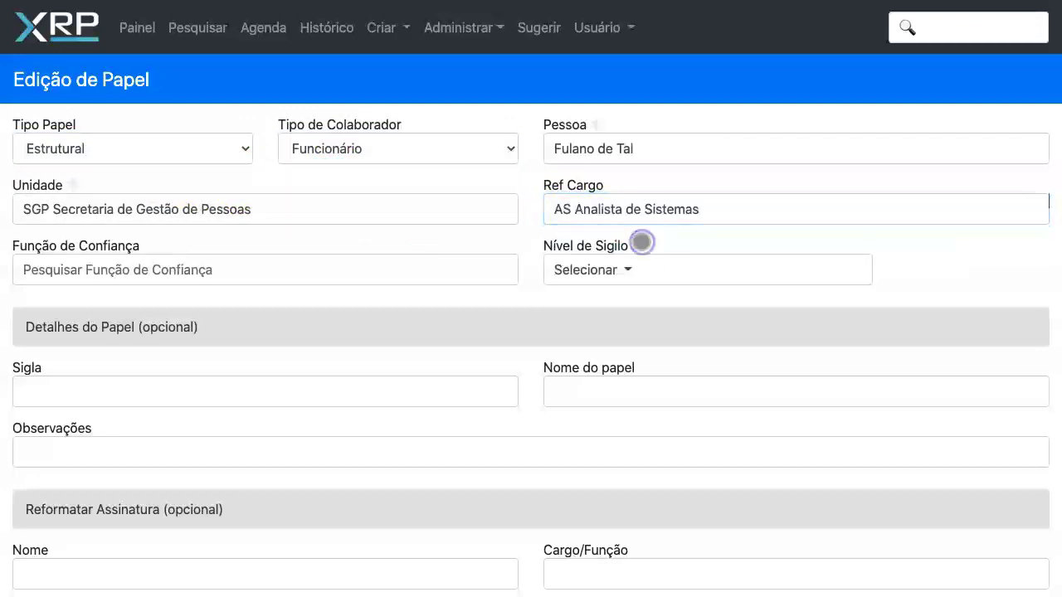
click(301, 269)
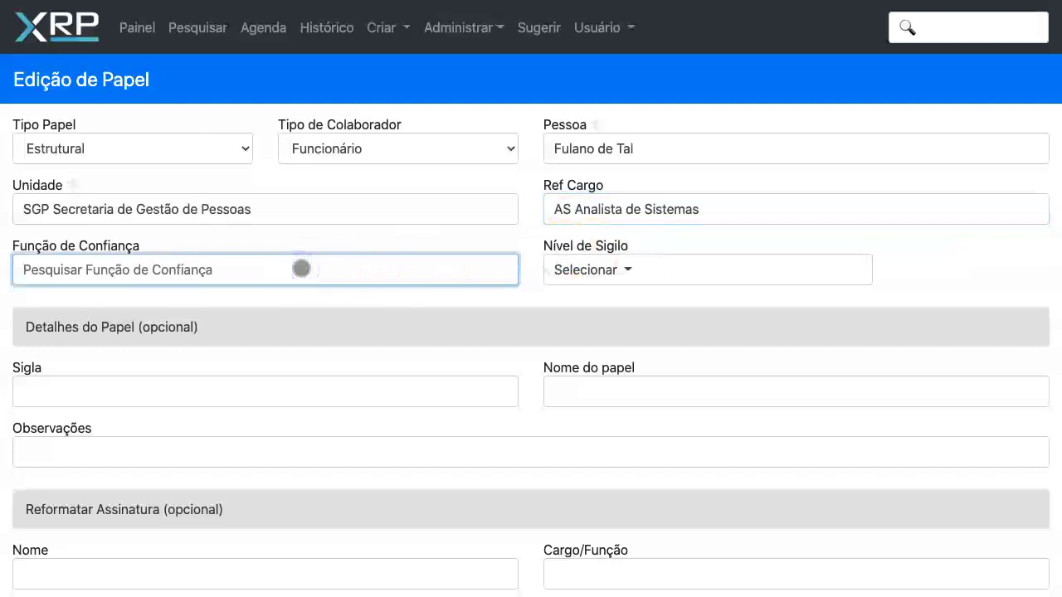
text(d)
drag(301, 269, 300, 298)
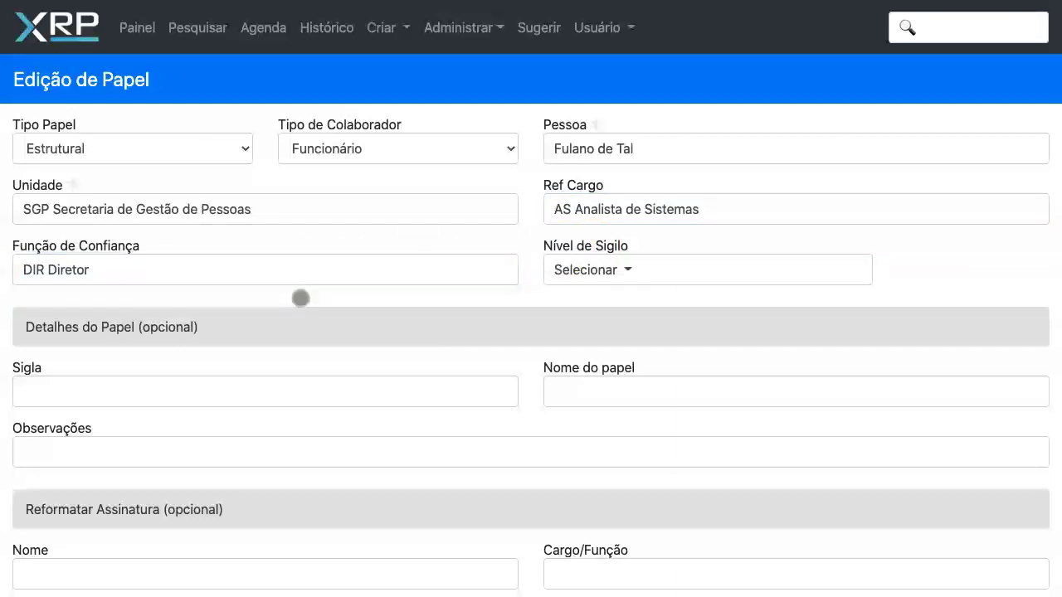
- Examine the confidentiality levels offered under Nível de Sigilo without selecting any
click(622, 268)
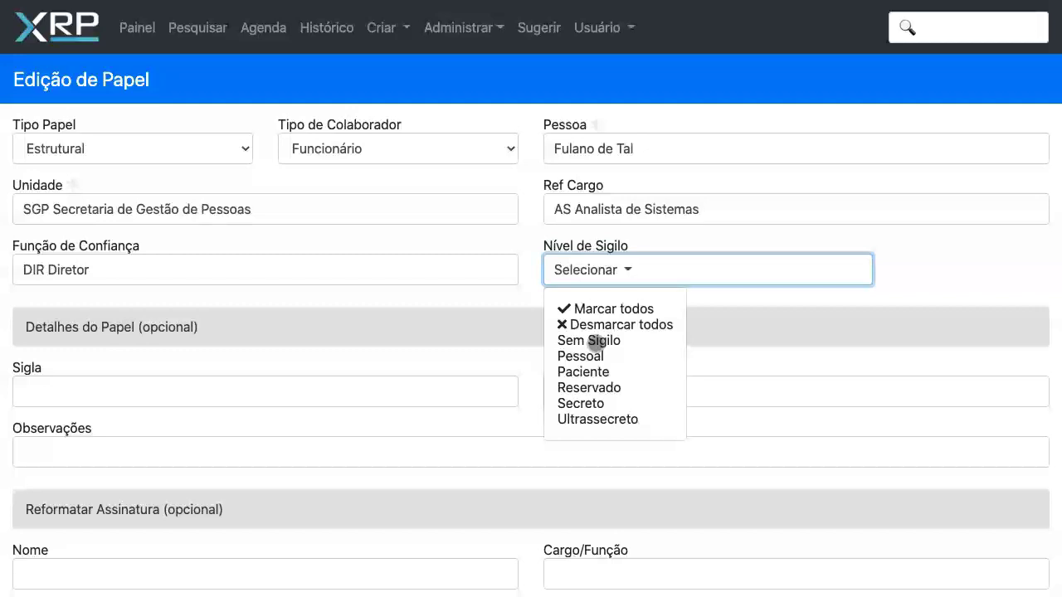
click(591, 373)
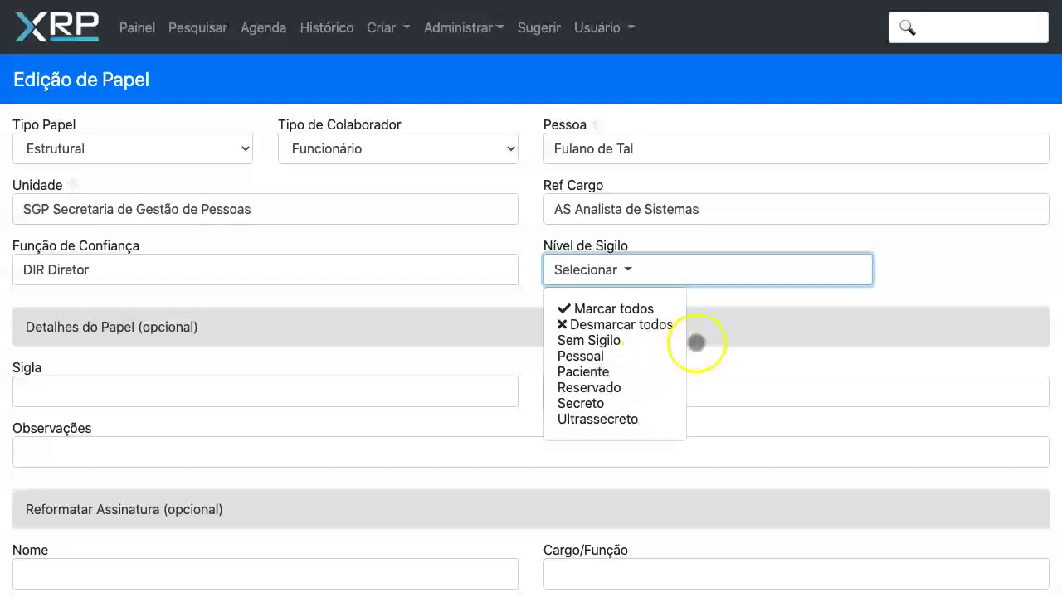
click(731, 299)
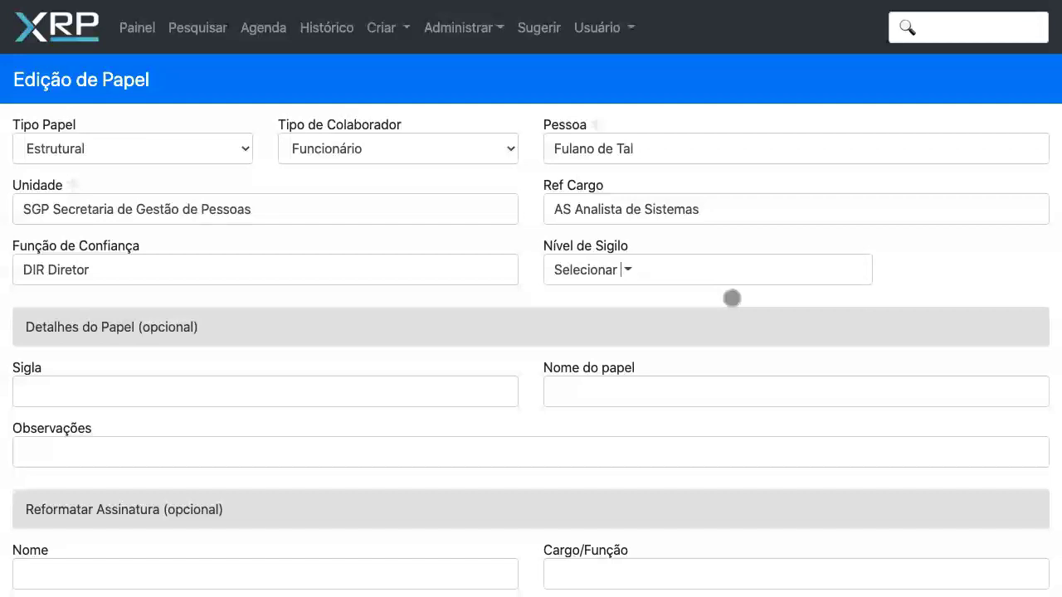
click(732, 298)
click(632, 281)
click(630, 270)
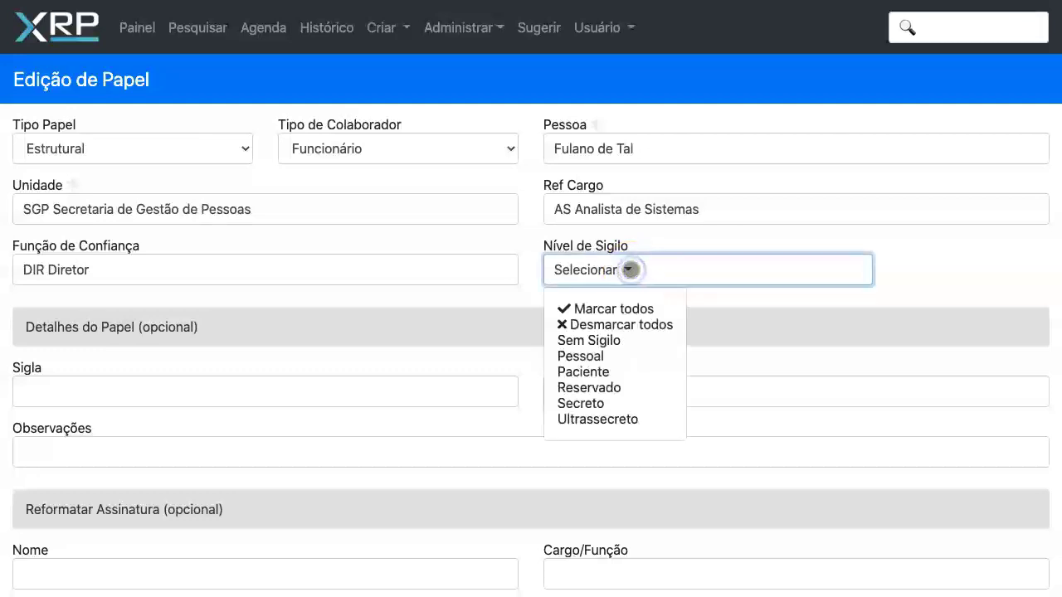
click(682, 283)
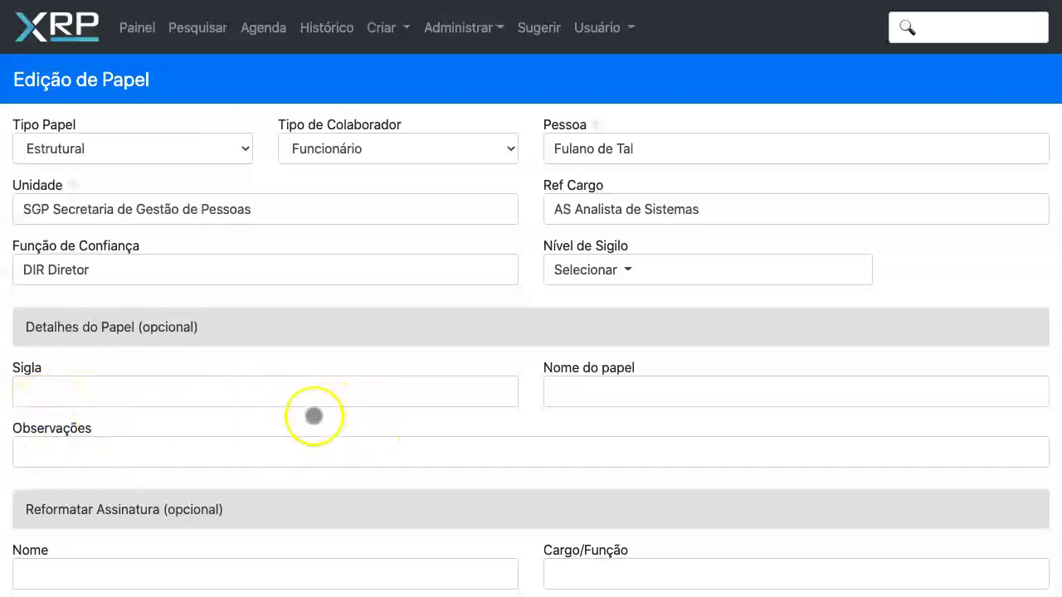
- Fill the Nome field of the Reformatar Assinatura section with the suggested name containing a middle initial
scroll(380, 448, down, 3)
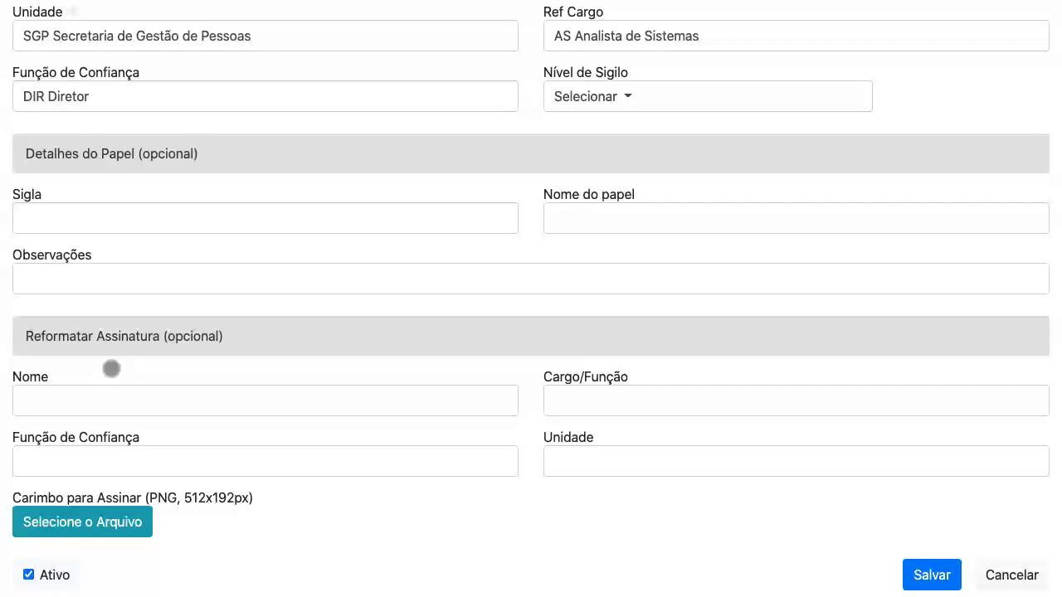
click(107, 397)
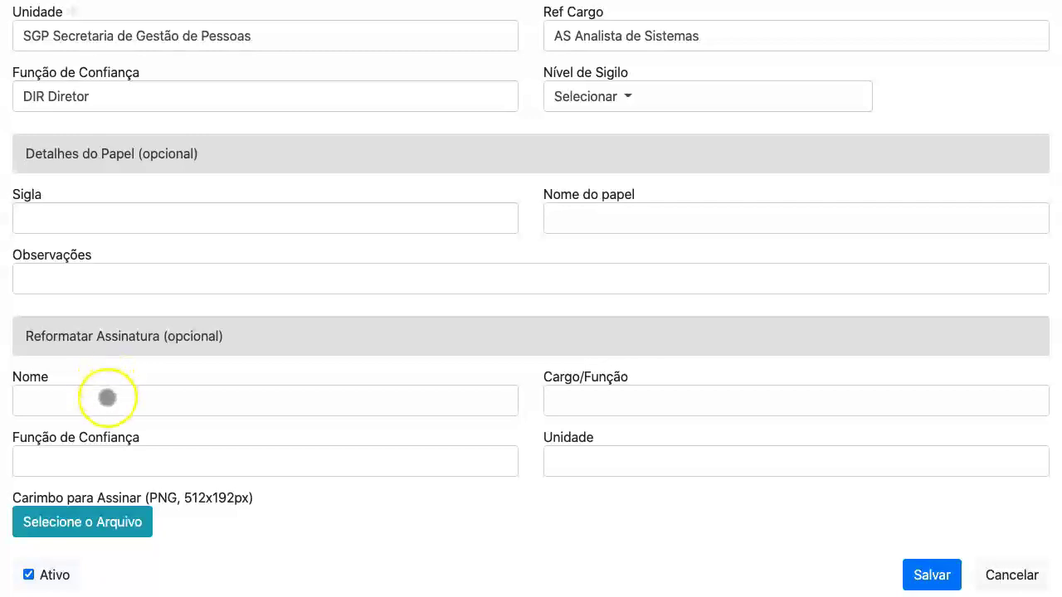
text(Fu)
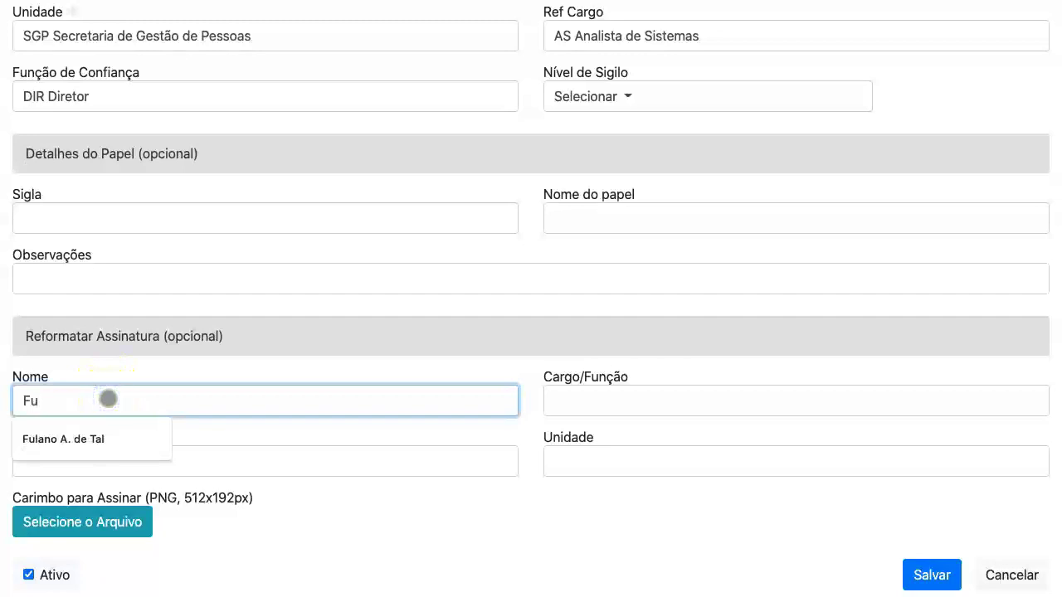
key(Down)
key(Return)
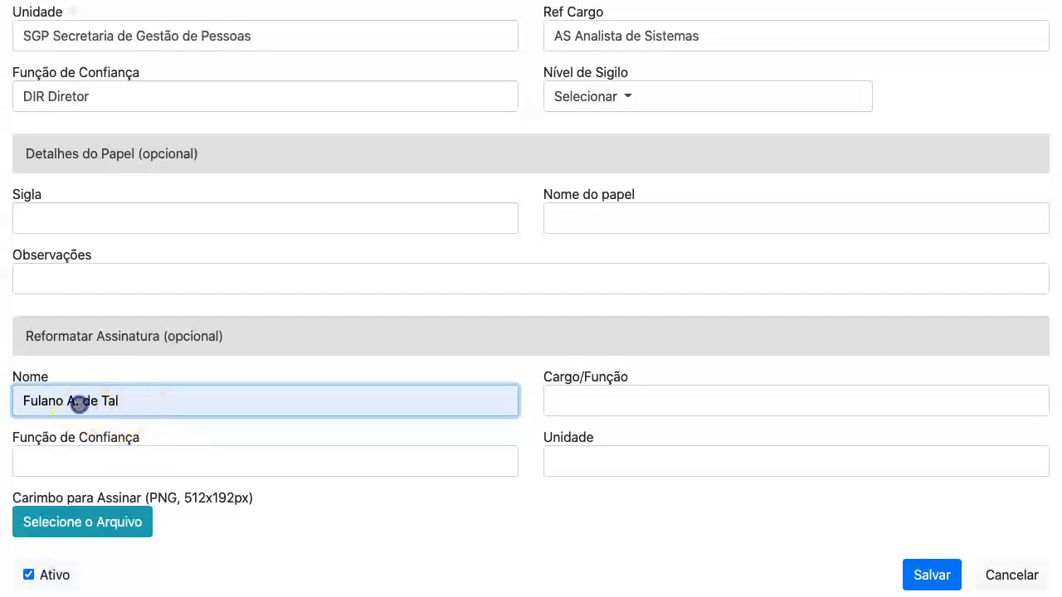
- Remove the middle initial from the signature name and prefix it with "Dr."
key(BackSpace)
key(BackSpace)
key(BackSpace)
key(Home)
text(Dr.)
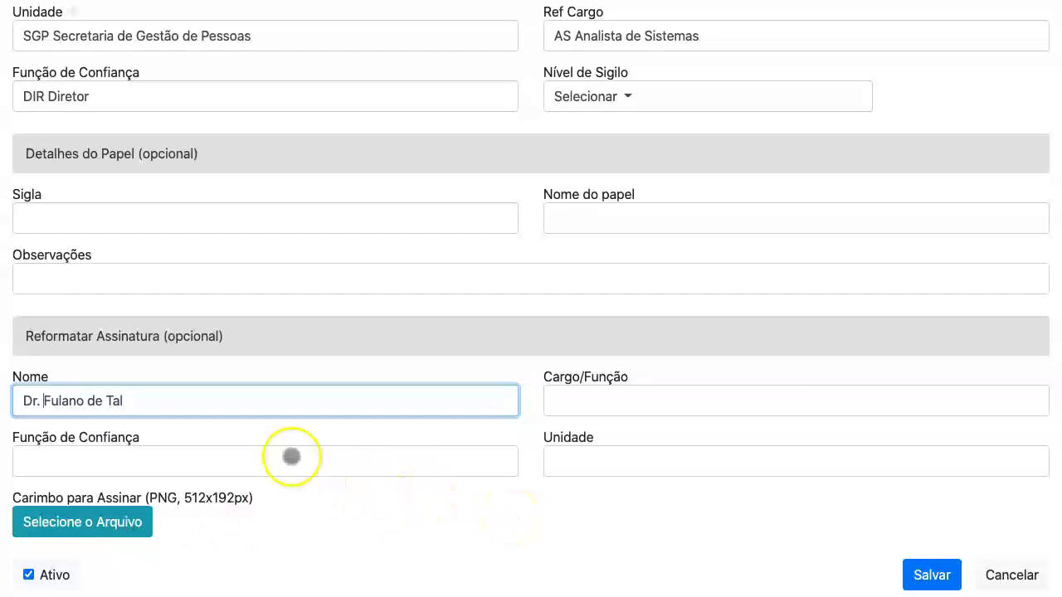
- Clear the Nome field in the Reformatar Assinatura section and save the papel
click(207, 402)
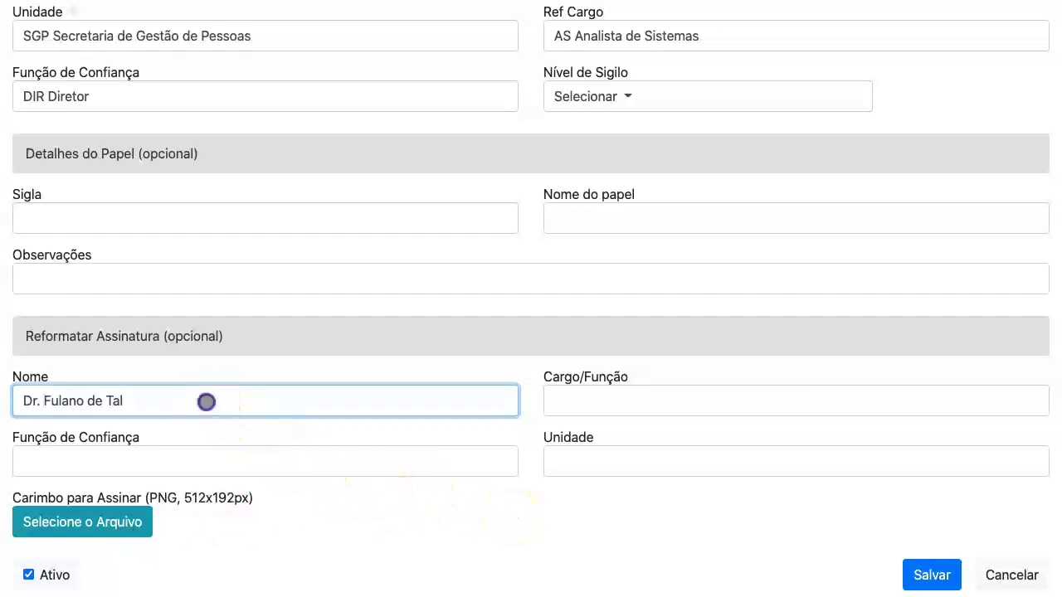
key(ctrl+a)
key(BackSpace)
click(931, 574)
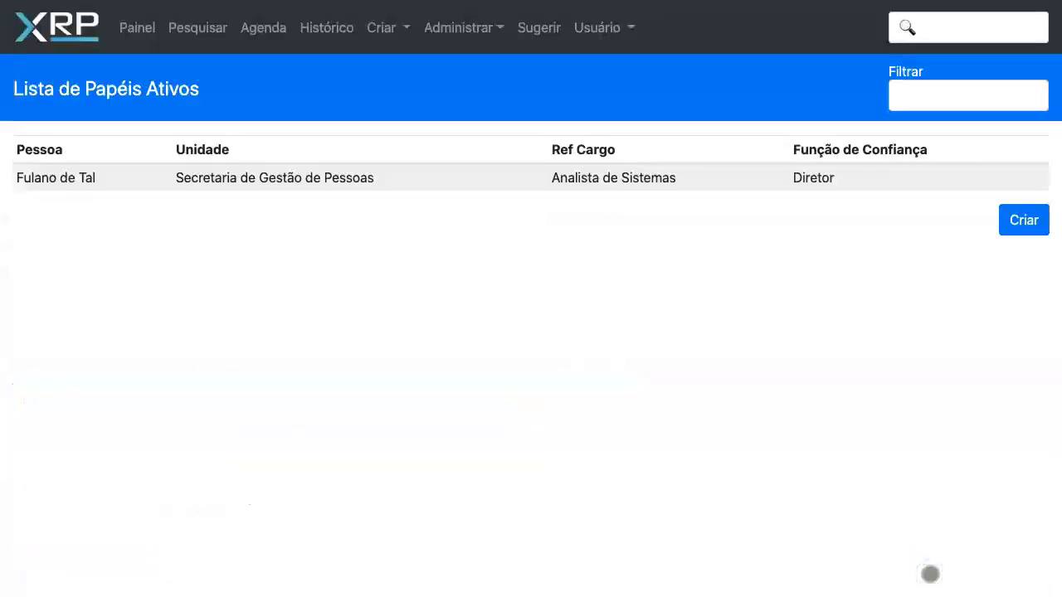